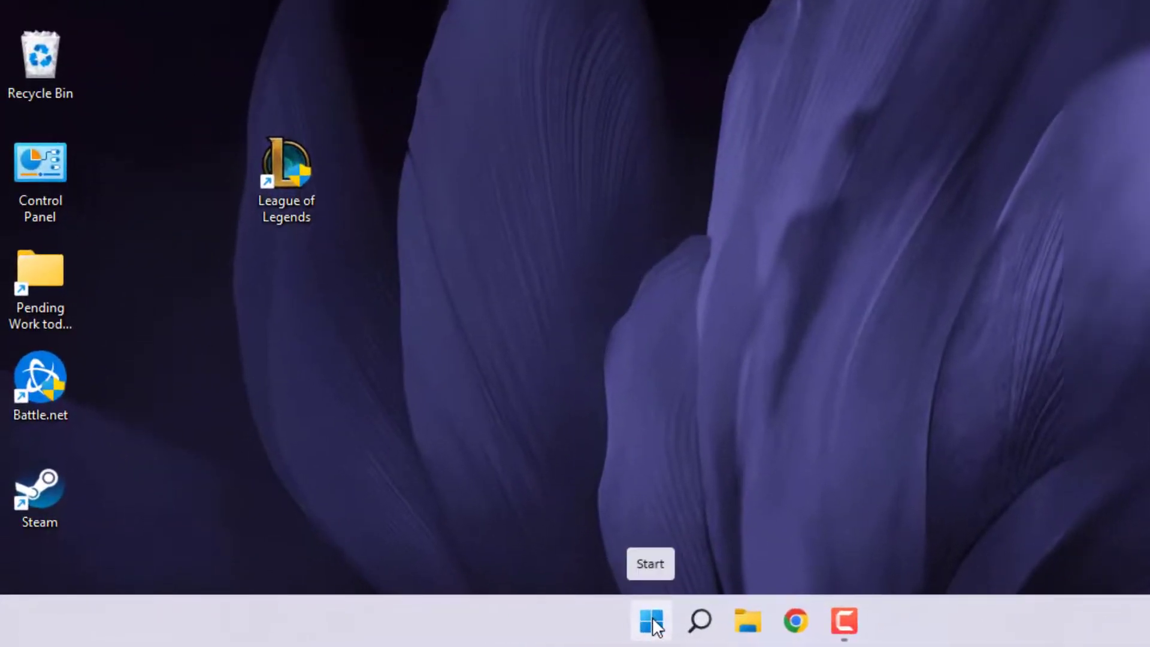
- Disable Microsoft Edge in Task Manager's Startup apps list, then close Task Manager
{"action": "right_click", "coordinate": [653, 620]}
{"action": "left_click", "coordinate": [643, 368]}
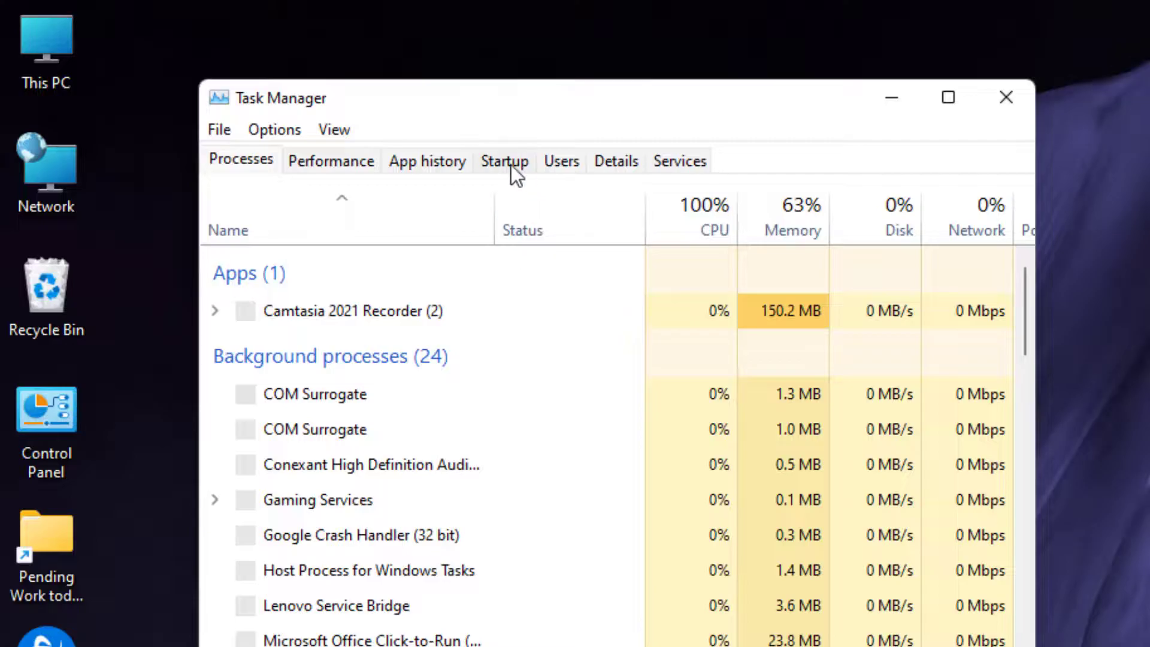
{"action": "left_click", "coordinate": [342, 110]}
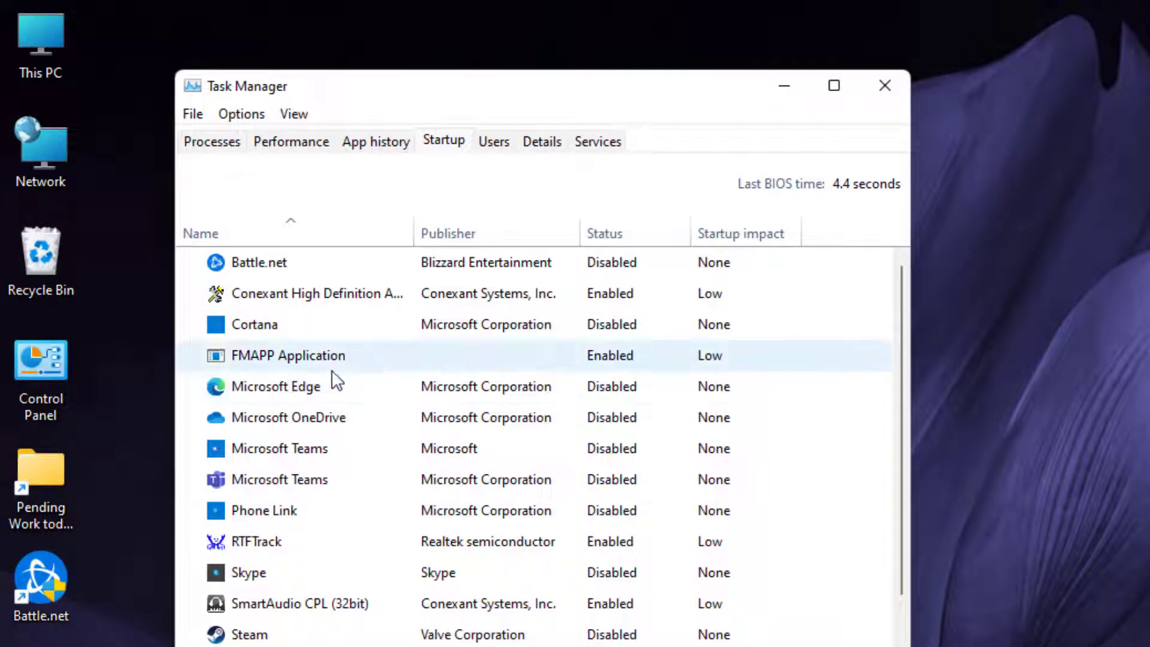
{"action": "right_click", "coordinate": [598, 386]}
{"action": "left_click", "coordinate": [622, 396]}
{"action": "left_click", "coordinate": [614, 418]}
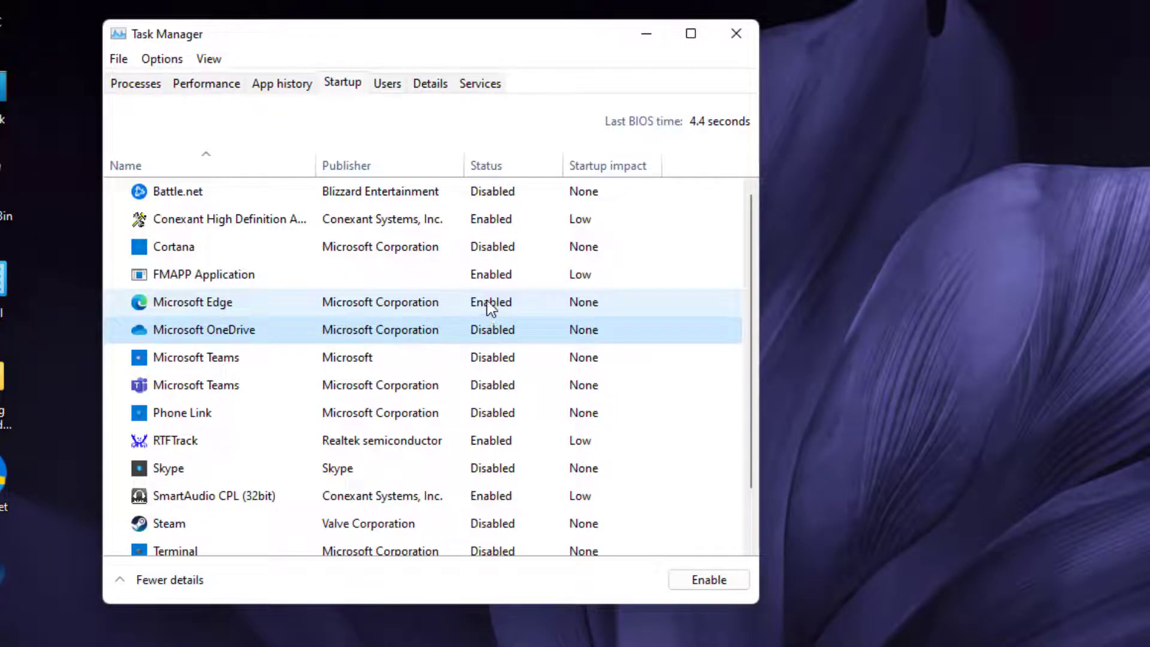
{"action": "left_click", "coordinate": [491, 305]}
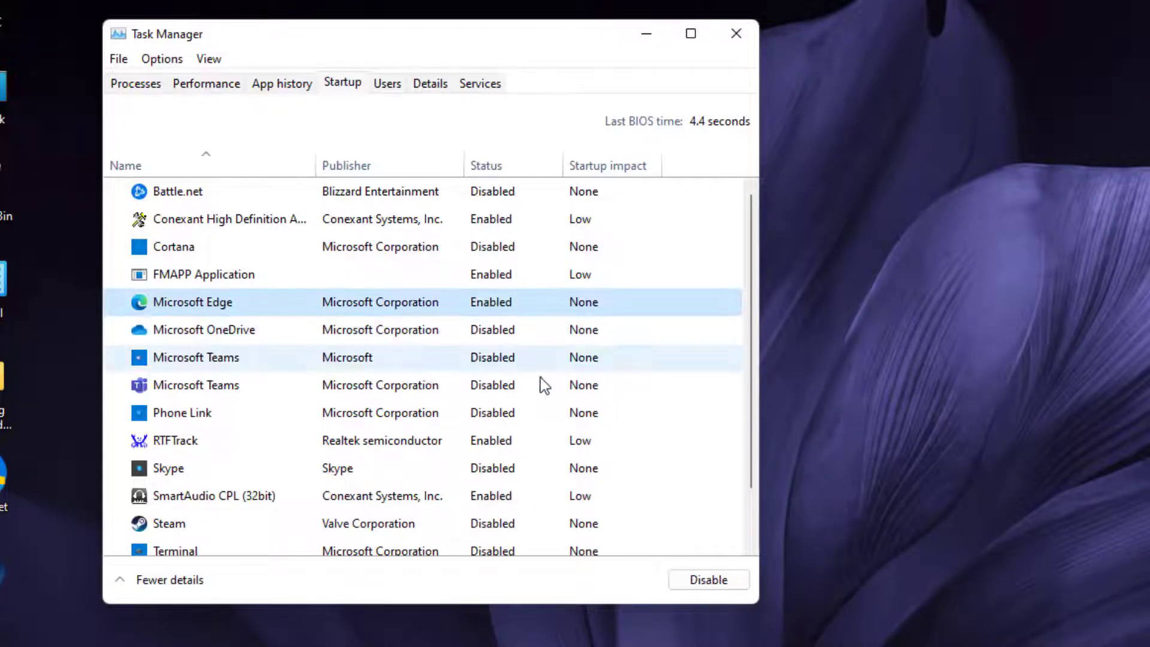
{"action": "left_click", "coordinate": [695, 580]}
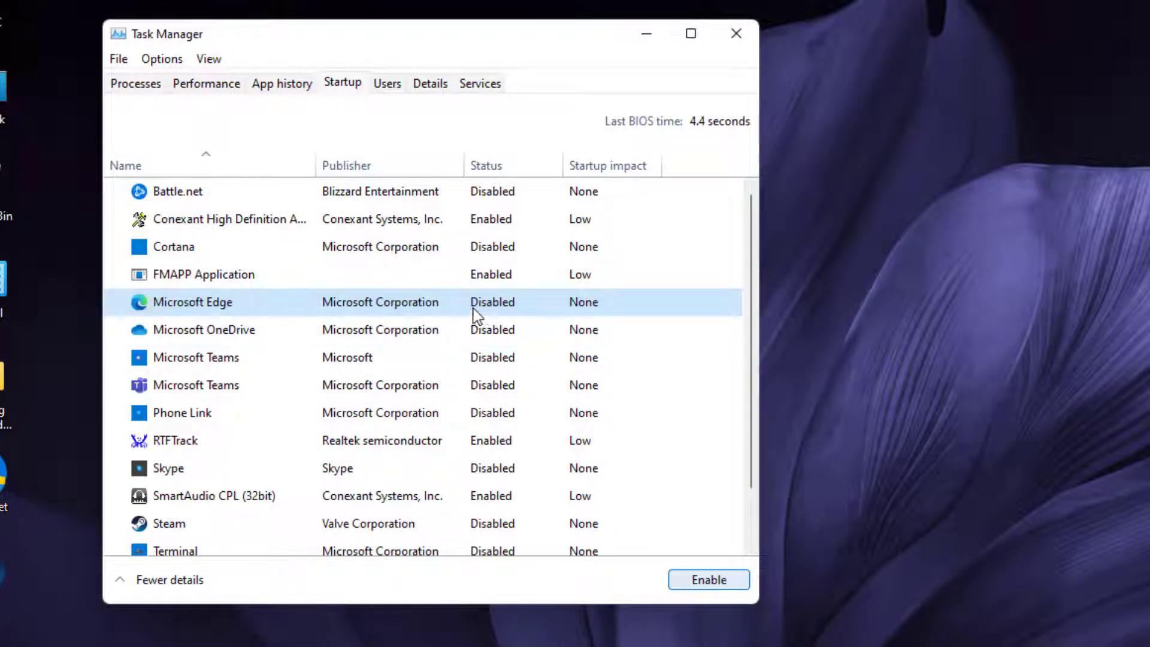
{"action": "left_click", "coordinate": [735, 36]}
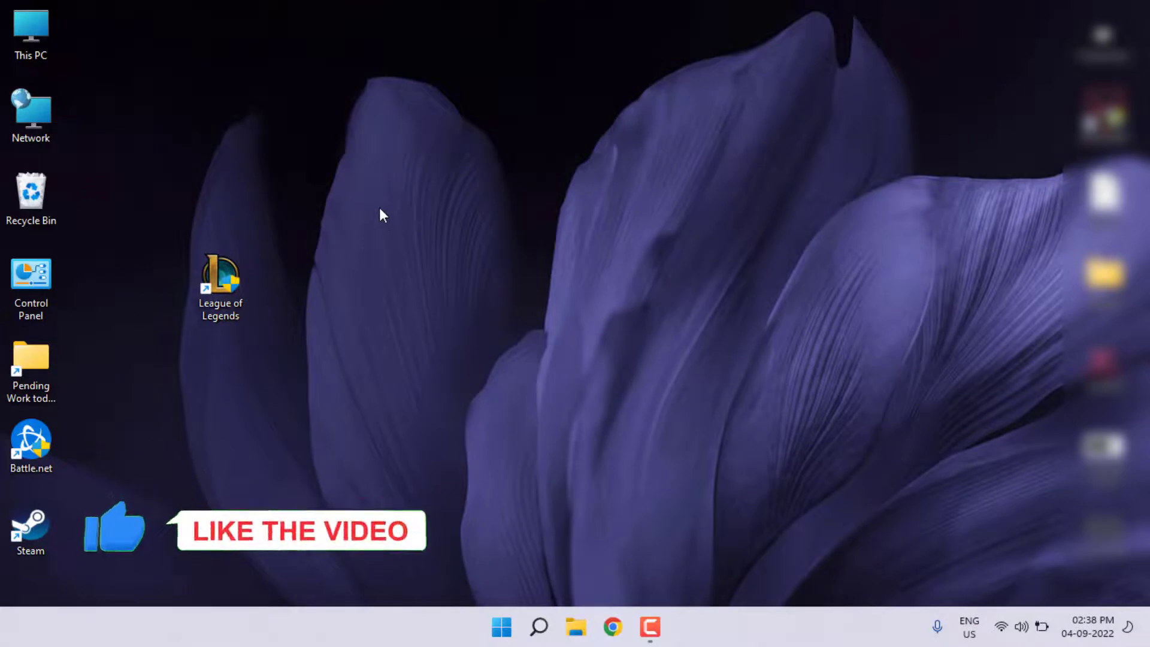
- Set the League of Legends shortcut to Windows 8 compatibility mode with Application high DPI override
{"action": "left_click", "coordinate": [232, 284]}
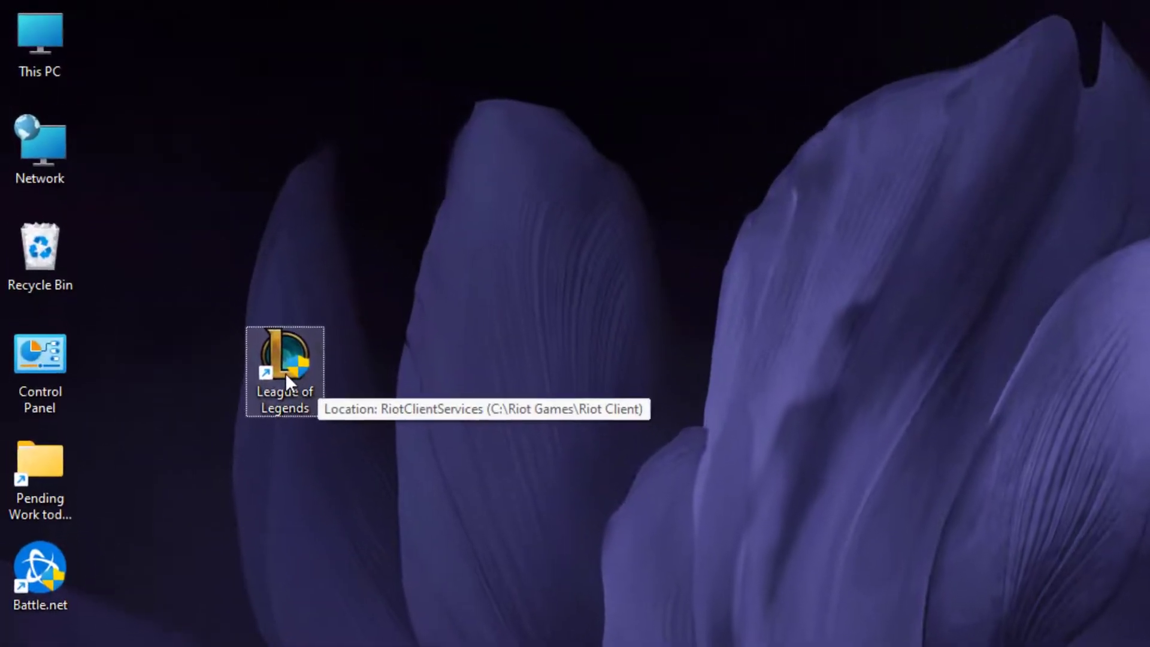
{"action": "right_click", "coordinate": [226, 293]}
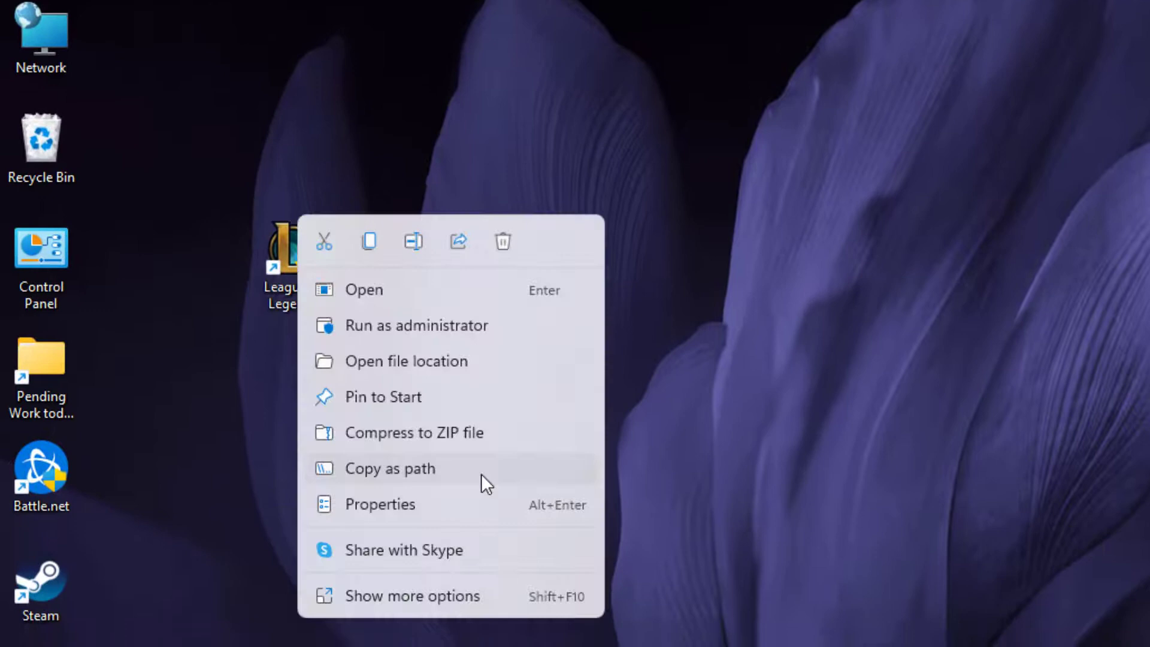
{"action": "left_click", "coordinate": [401, 506]}
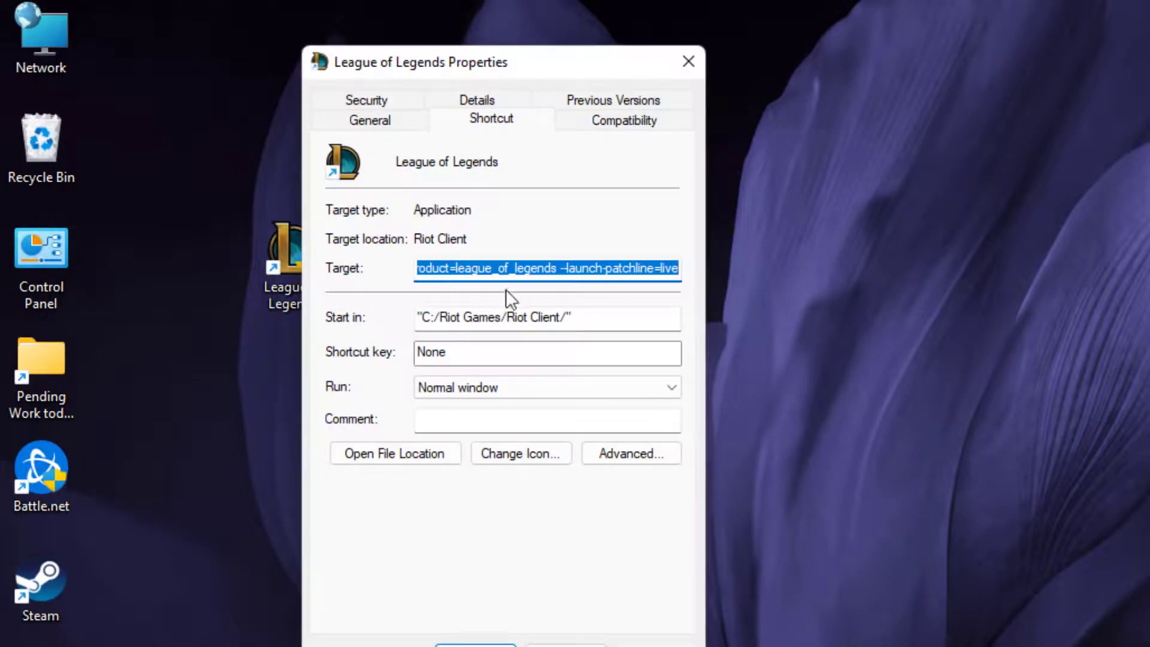
{"action": "left_click", "coordinate": [619, 120]}
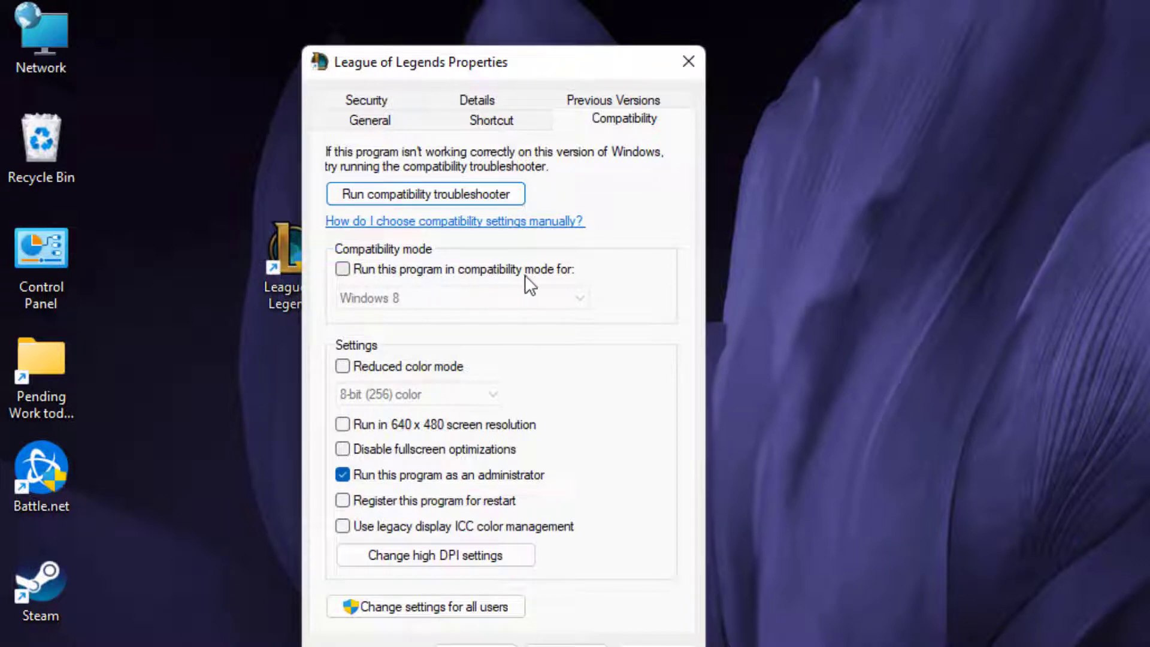
{"action": "left_click", "coordinate": [344, 271]}
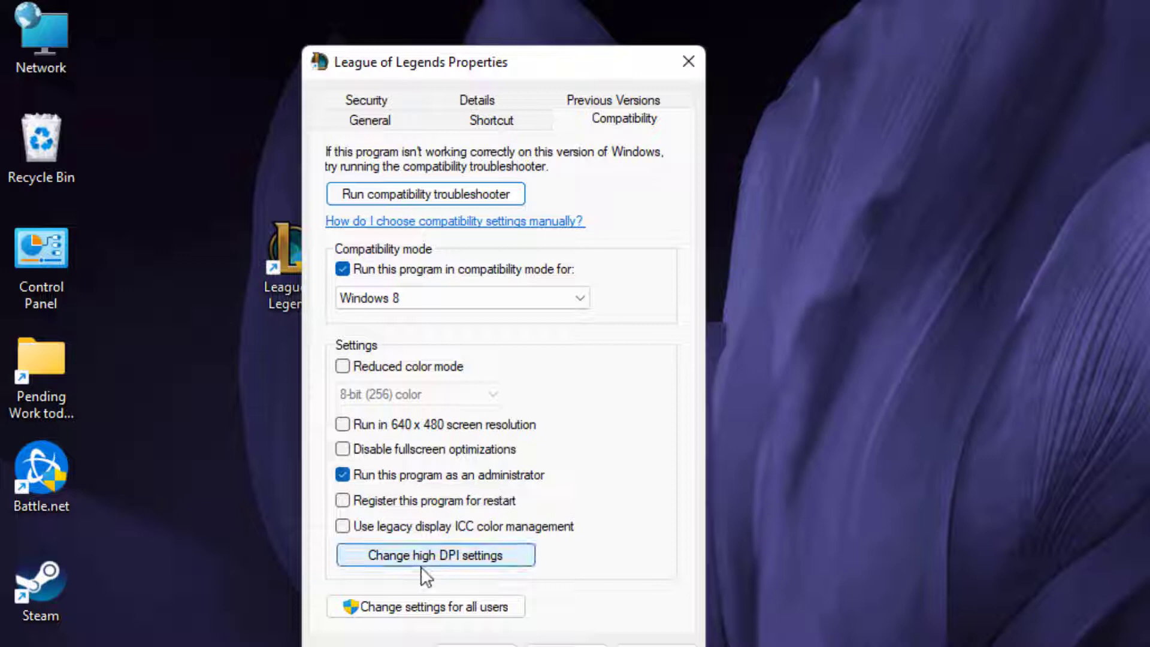
{"action": "left_click", "coordinate": [455, 556]}
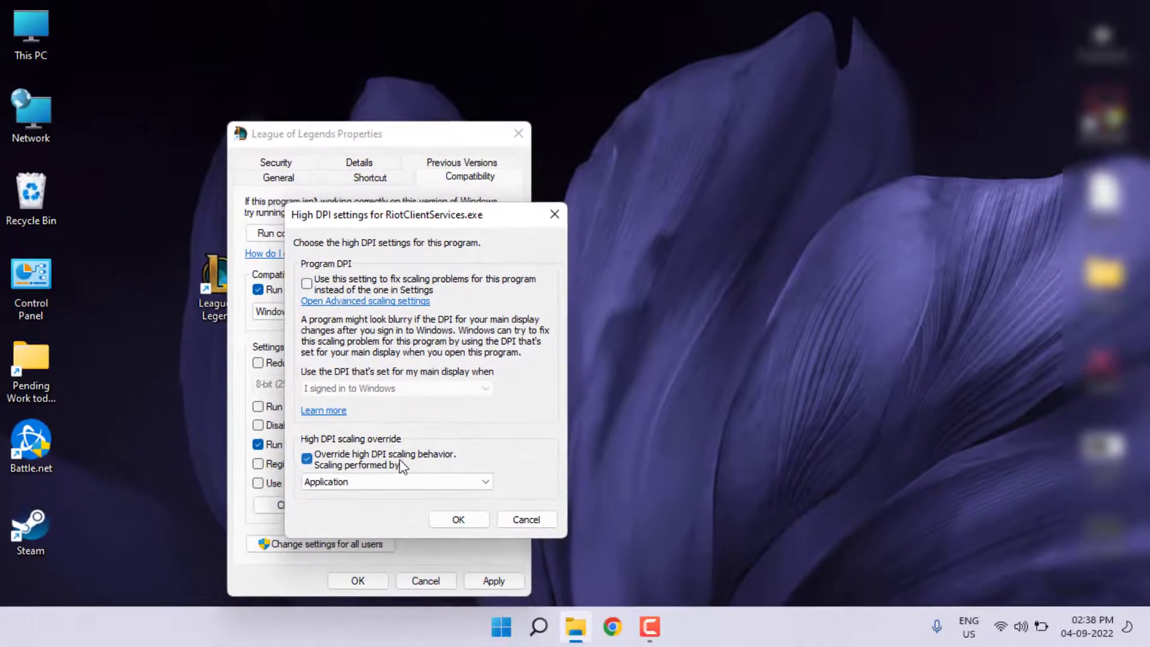
{"action": "left_click", "coordinate": [457, 522]}
{"action": "left_click", "coordinate": [487, 580]}
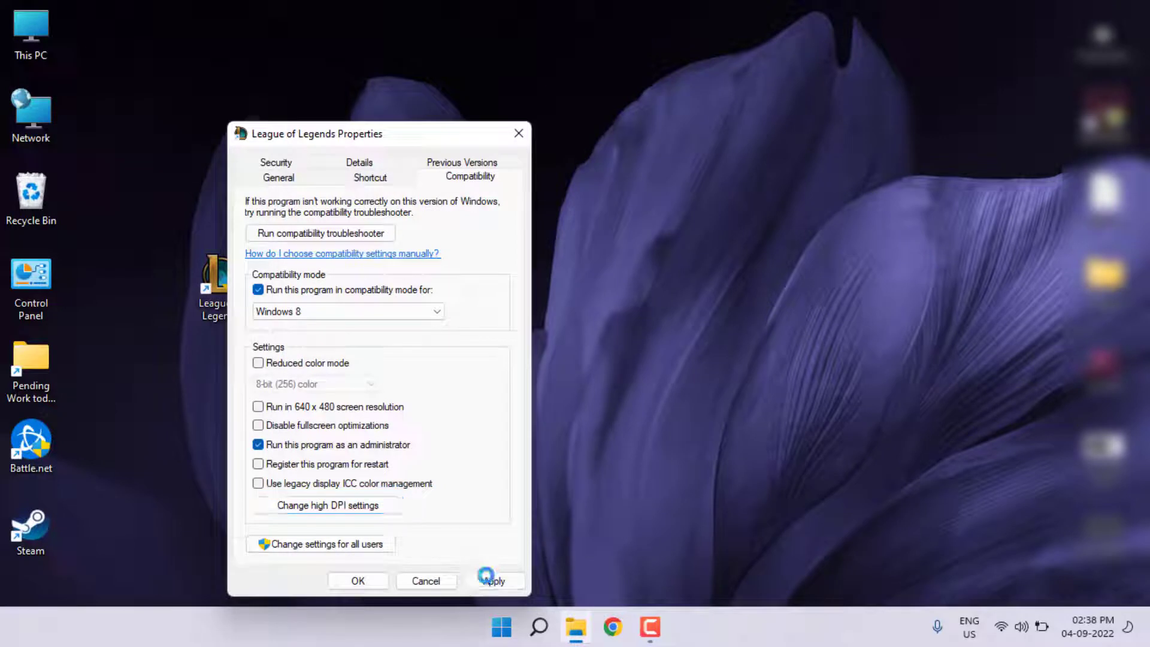
{"action": "left_click", "coordinate": [360, 583]}
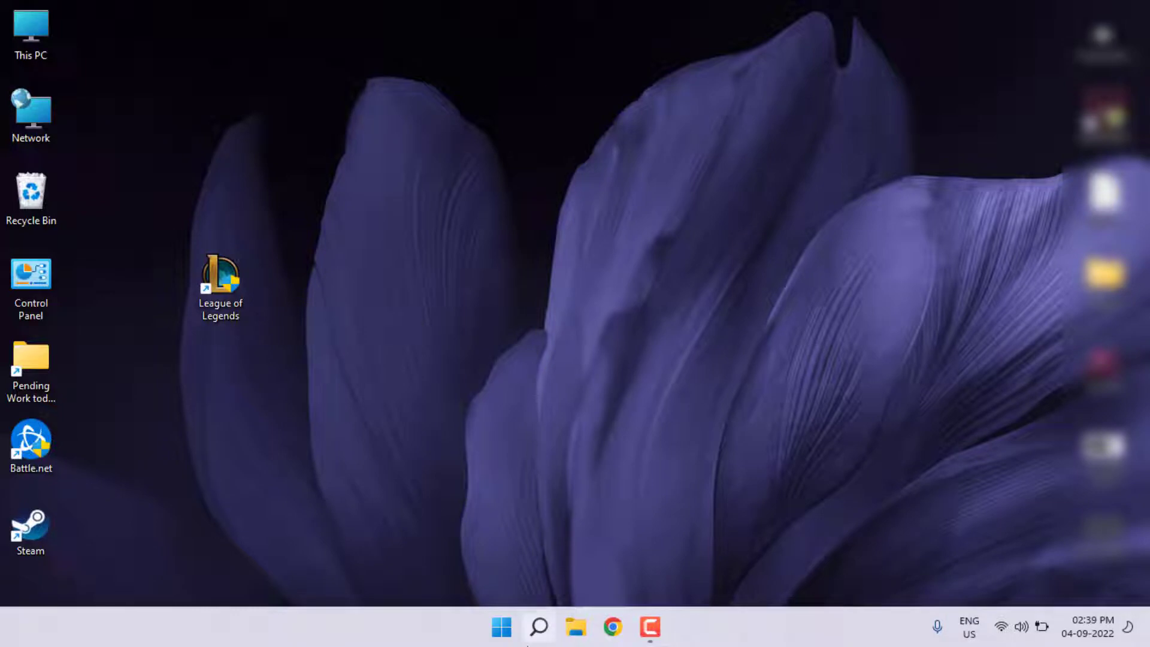
{"action": "left_click", "coordinate": [501, 626]}
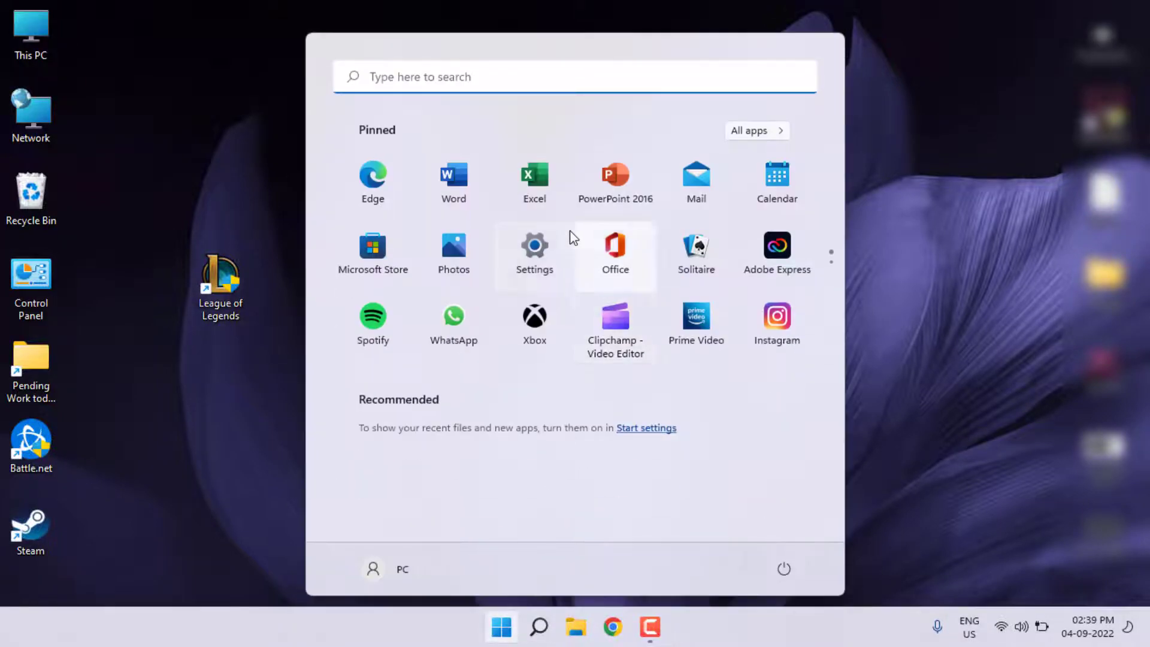
{"action": "left_click", "coordinate": [542, 254]}
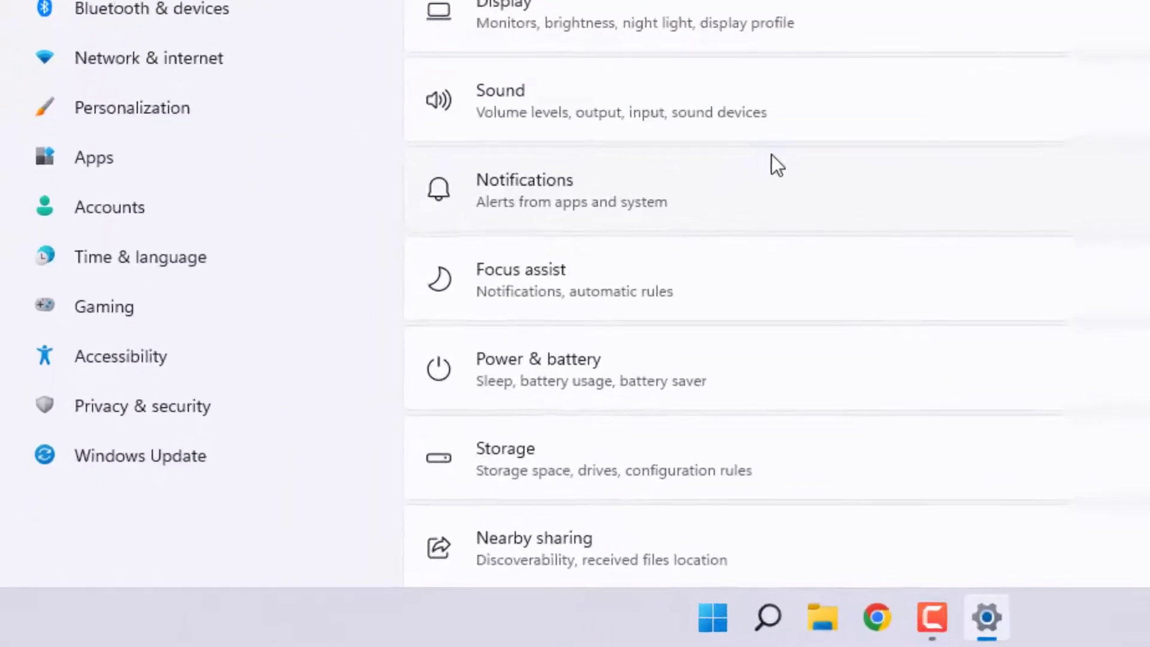
{"action": "left_click", "coordinate": [157, 457]}
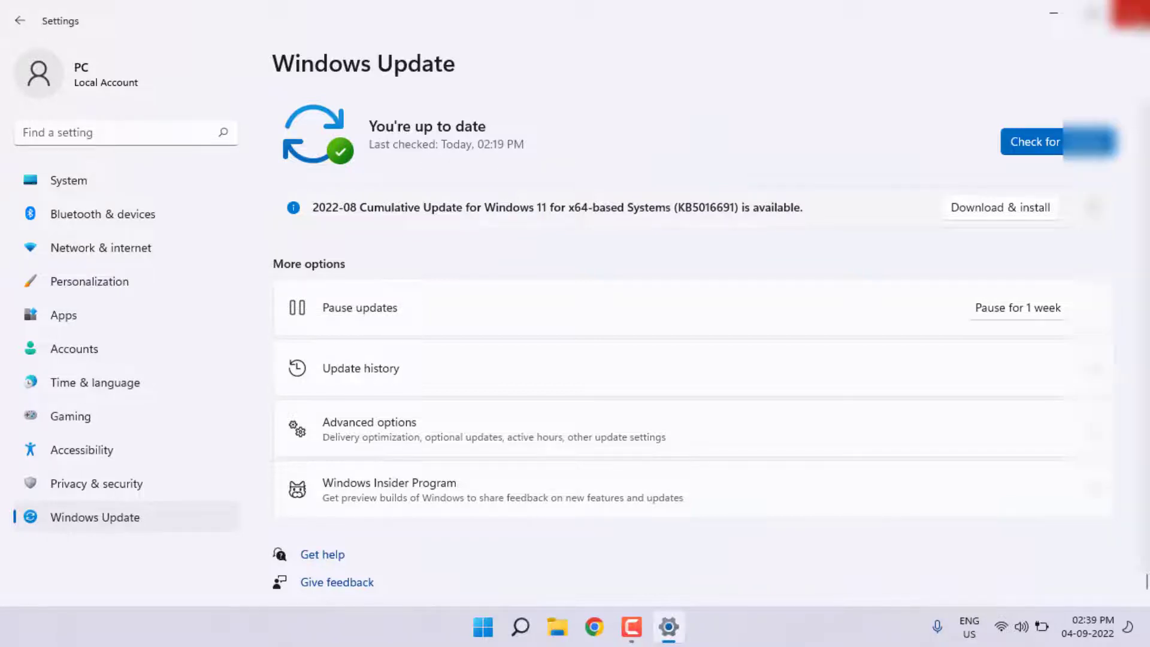
{"action": "left_click", "coordinate": [1133, 11]}
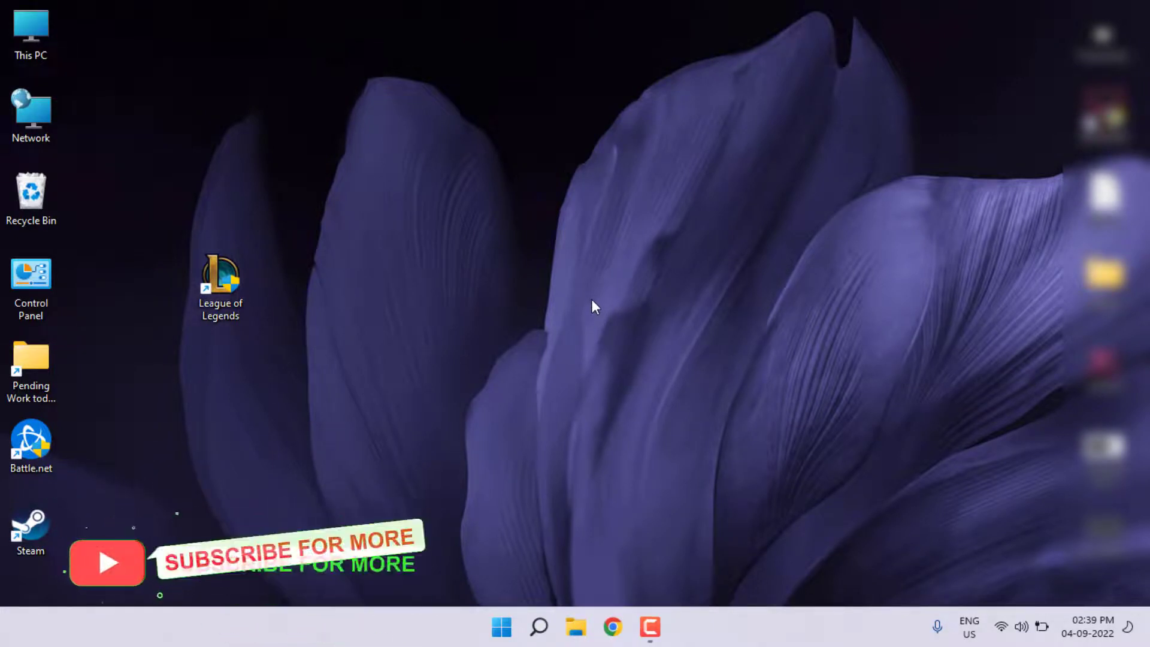
- Launch Device Manager by searching 'dev' and expand the Display adapters category
{"action": "left_click", "coordinate": [503, 628]}
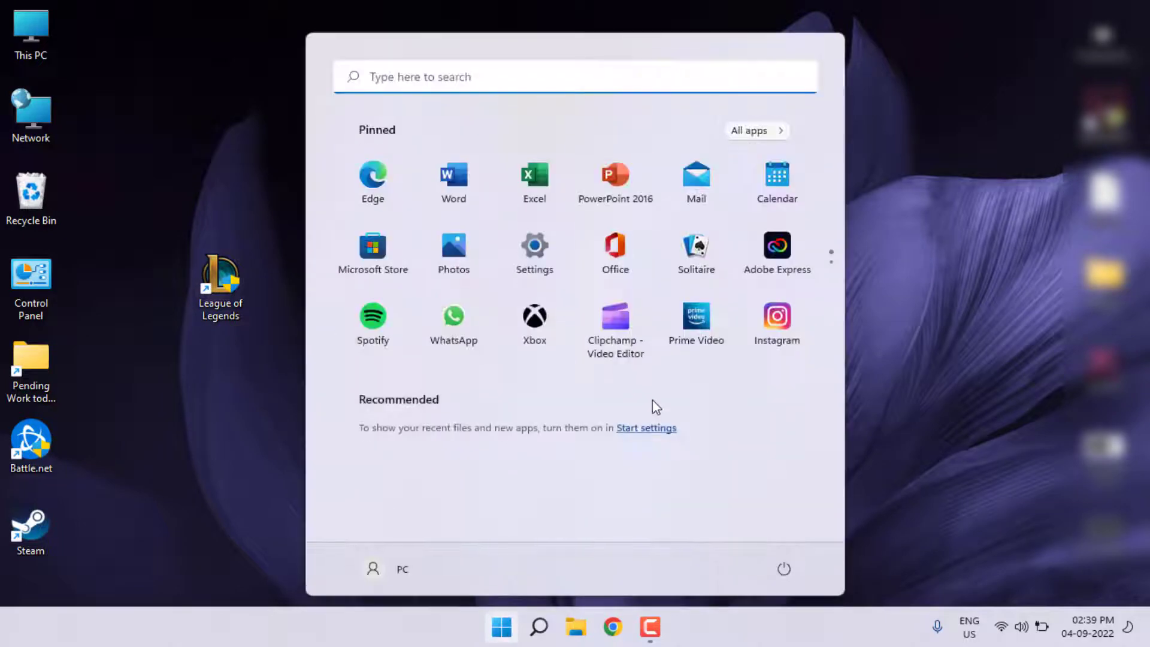
{"action": "type", "text": "device"}
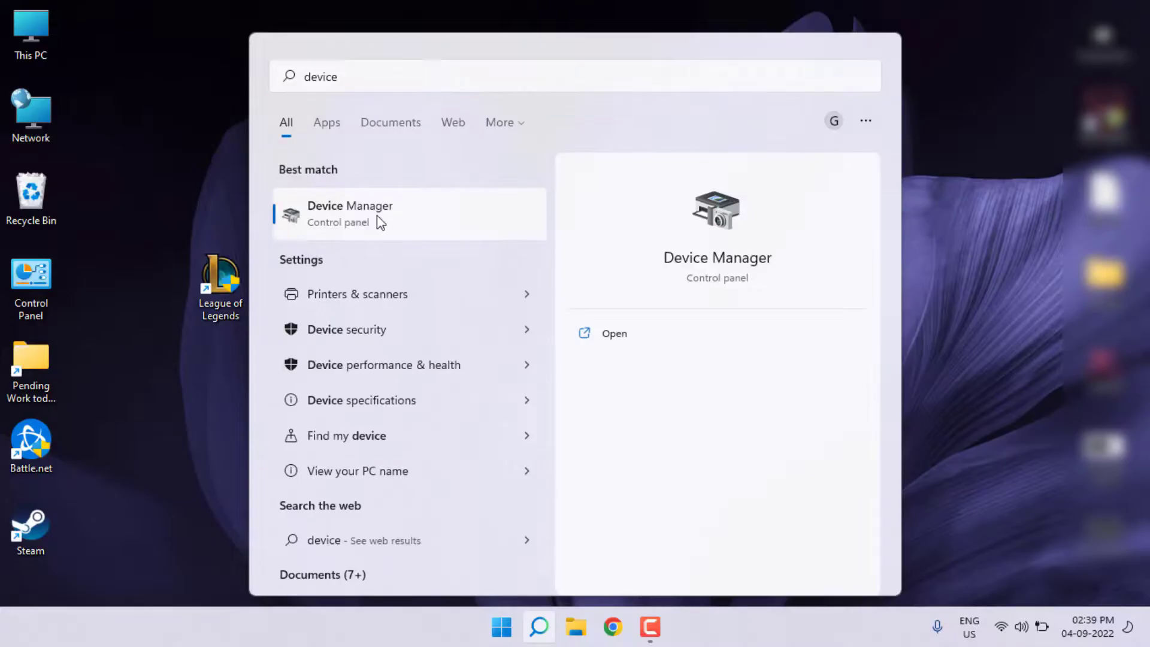
{"action": "left_click", "coordinate": [376, 220]}
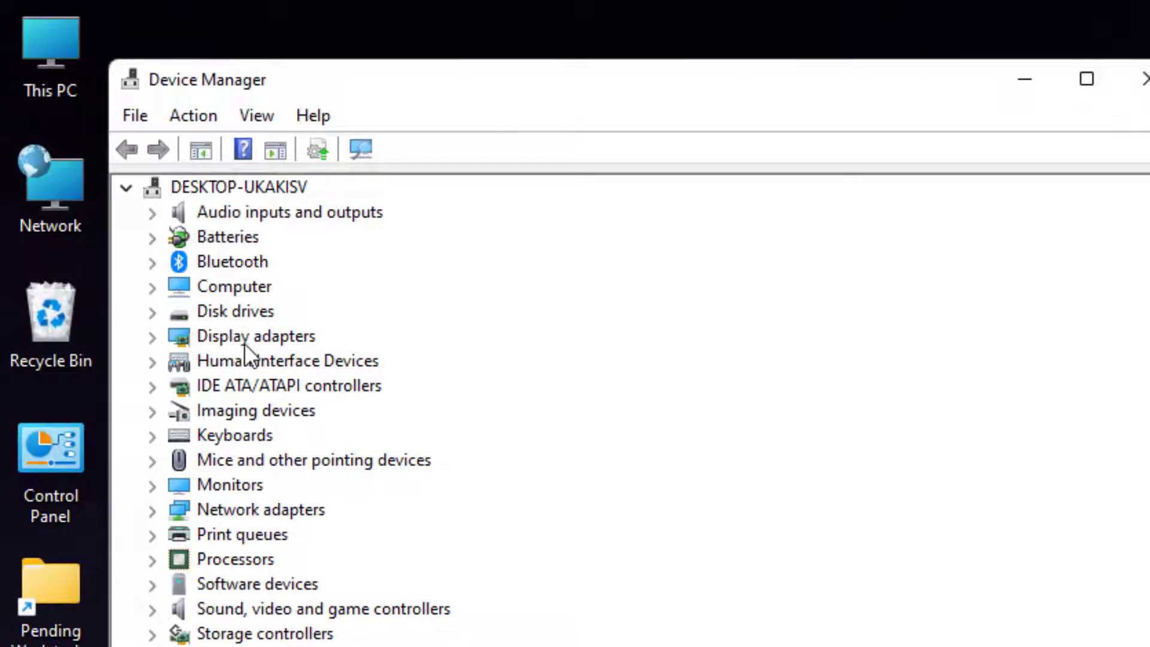
{"action": "left_click", "coordinate": [245, 343]}
{"action": "left_click", "coordinate": [152, 340]}
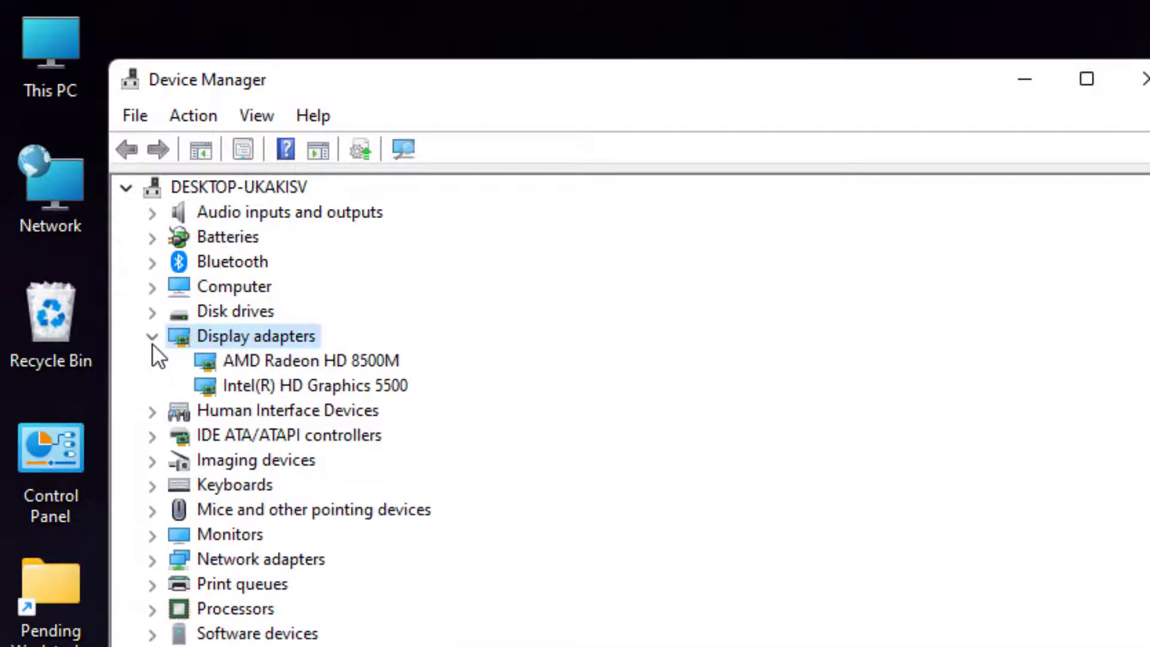
- Search automatically for an AMD Radeon HD 8500M driver and dismiss the already-installed result
{"action": "left_click", "coordinate": [312, 360]}
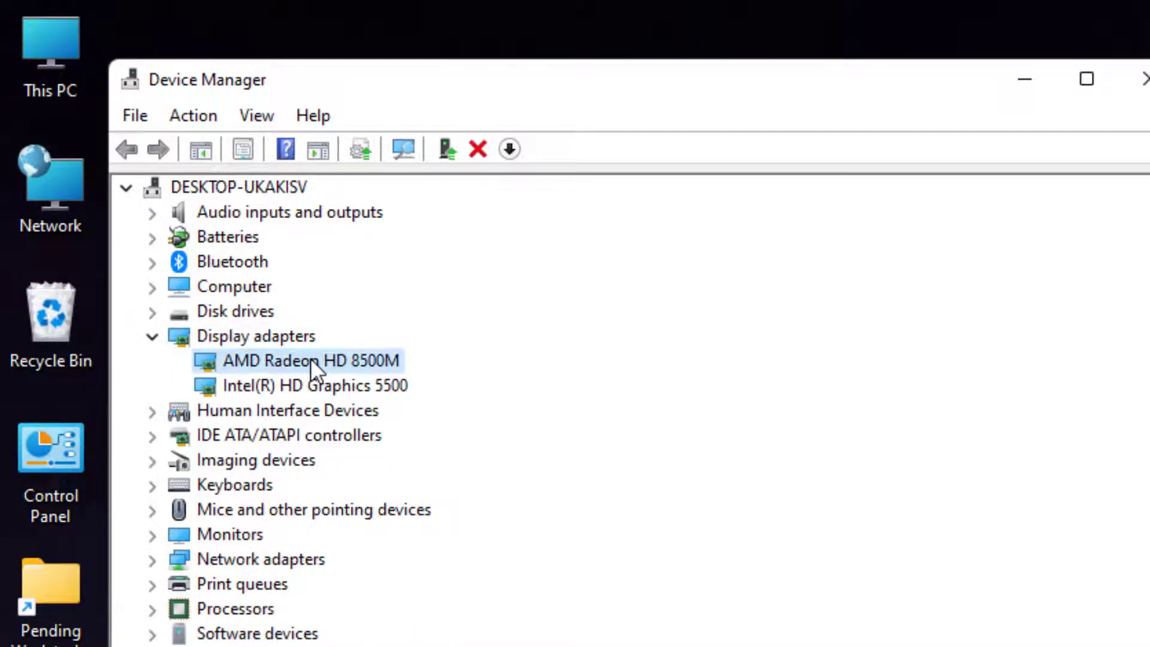
{"action": "right_click", "coordinate": [309, 362]}
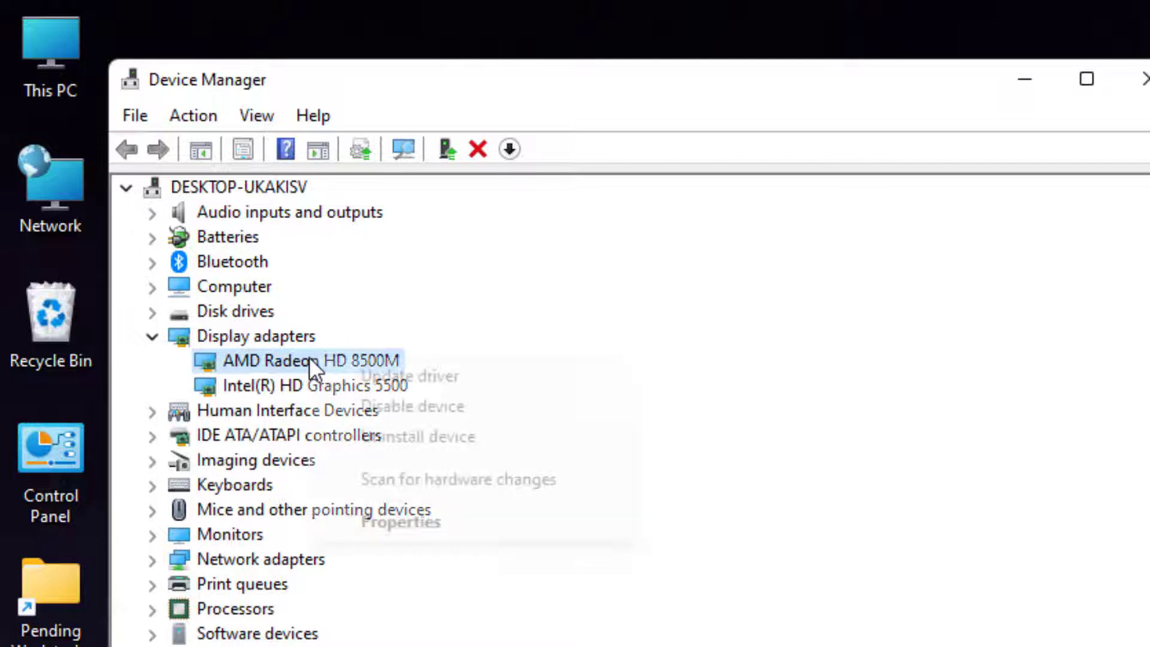
{"action": "left_click", "coordinate": [418, 375]}
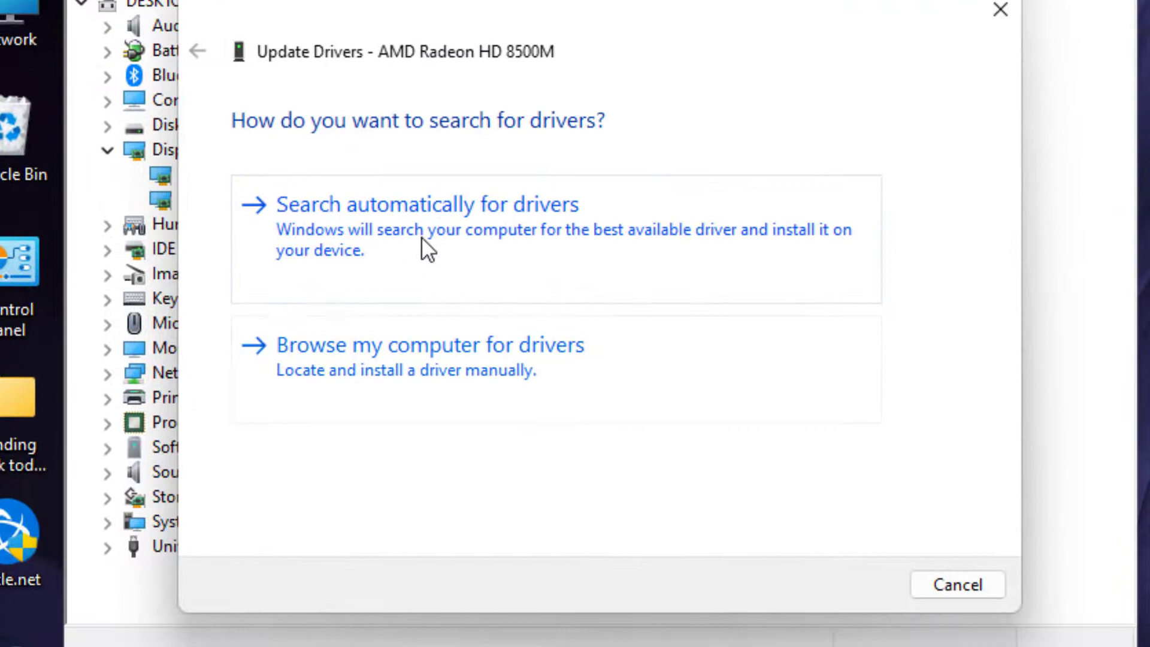
{"action": "left_click", "coordinate": [422, 237]}
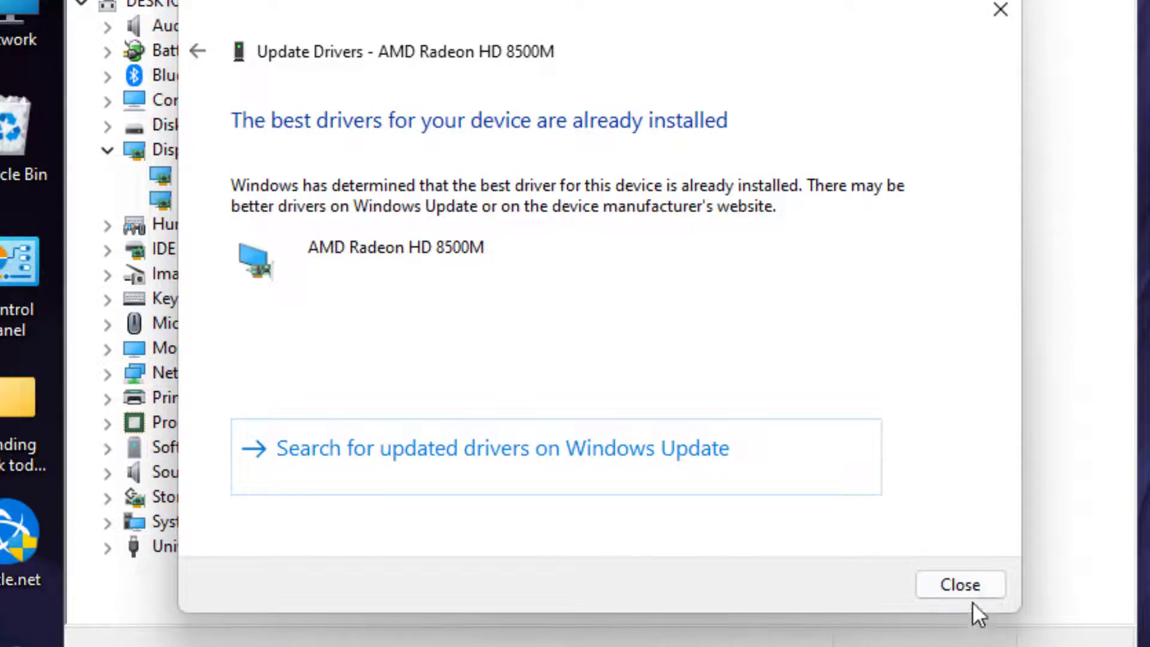
{"action": "left_click", "coordinate": [968, 583]}
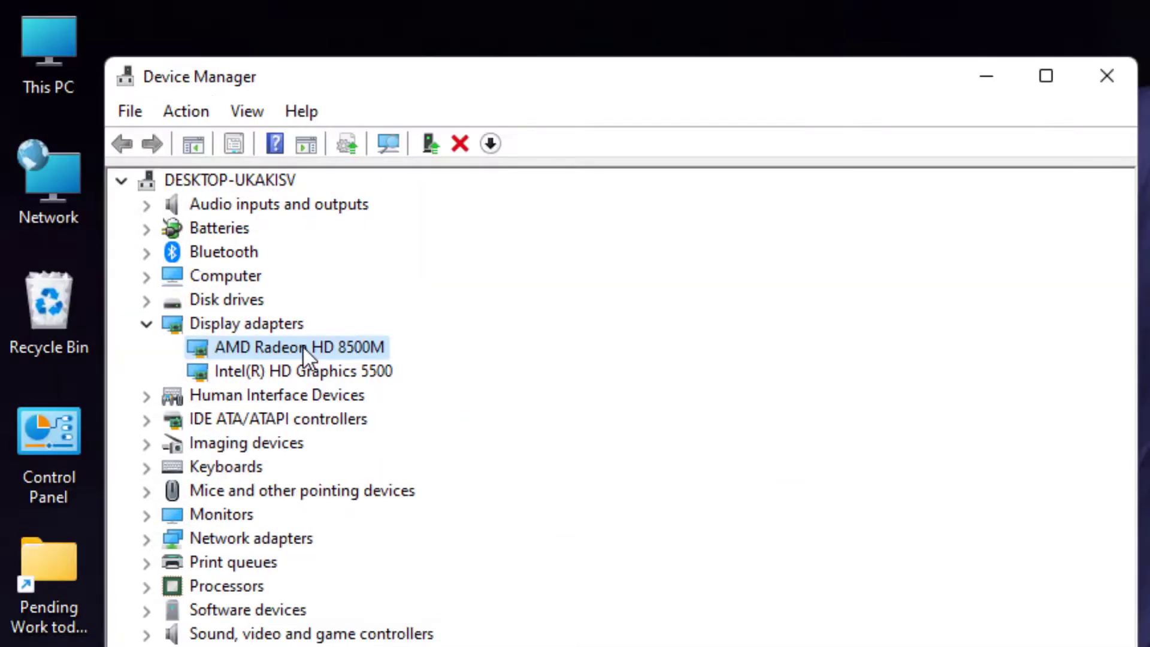
- Install the AMD Radeon HD 8500M driver from the computer's available drivers, then close Device Manager
{"action": "right_click", "coordinate": [303, 347]}
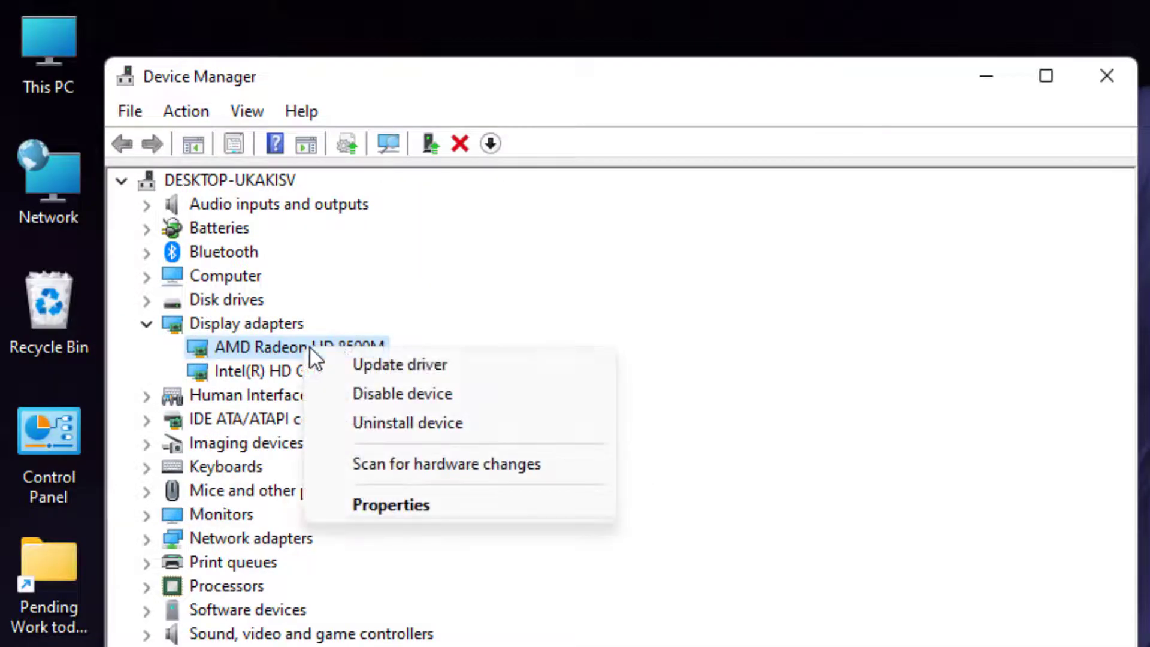
{"action": "left_click", "coordinate": [414, 363]}
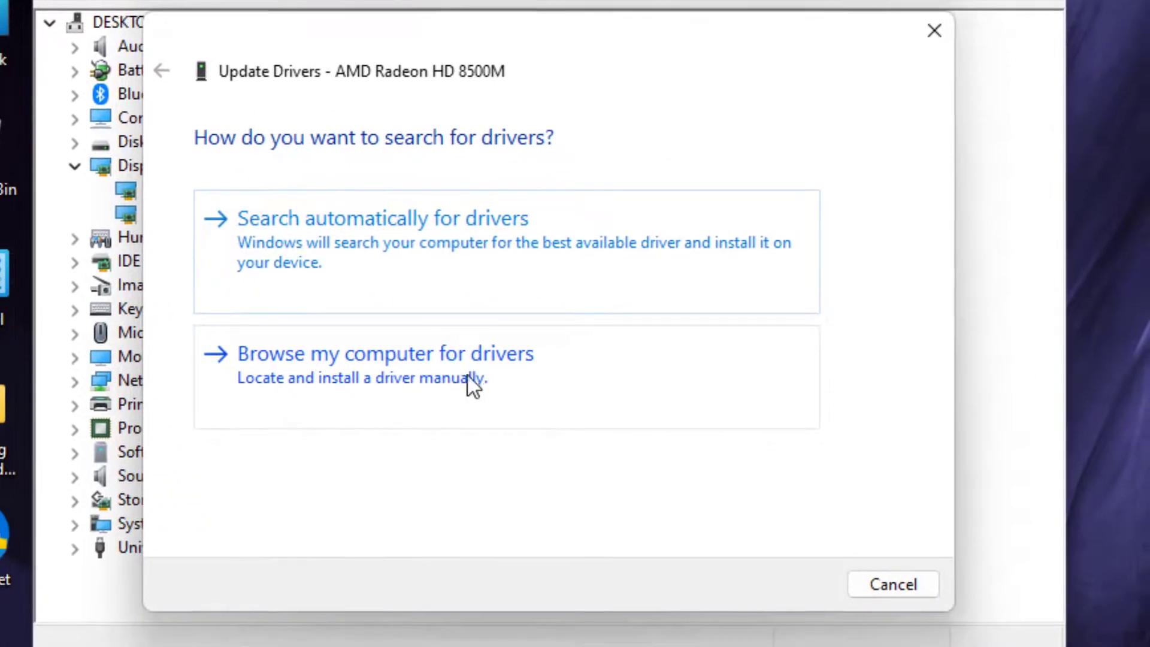
{"action": "left_click", "coordinate": [530, 525]}
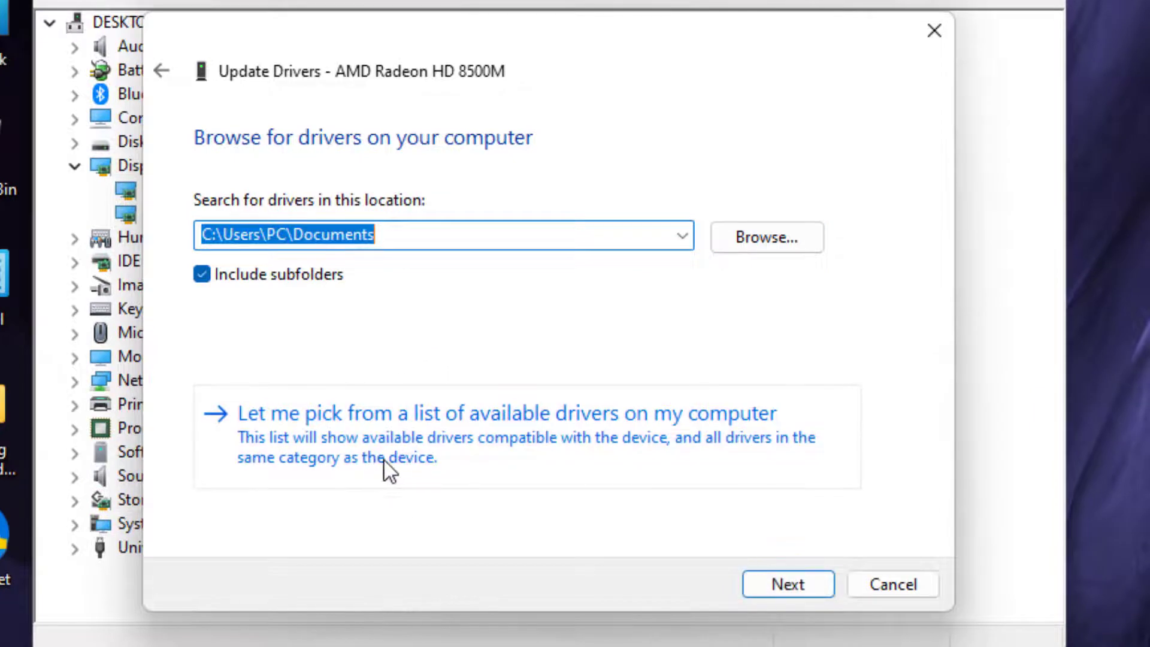
{"action": "left_click", "coordinate": [415, 433]}
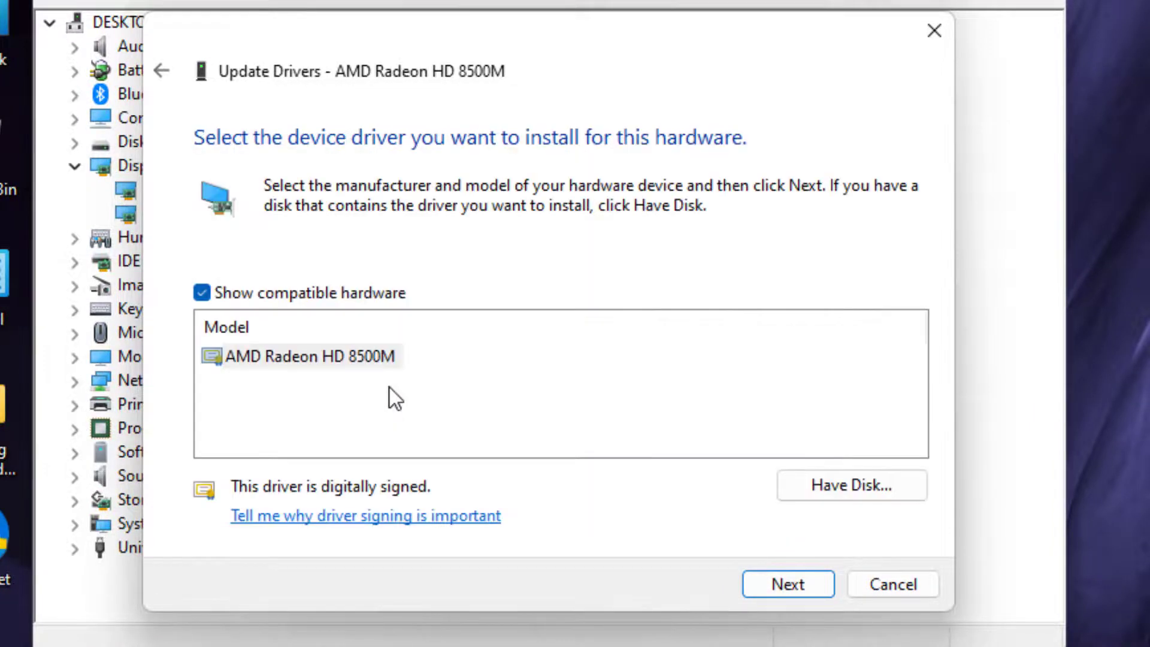
{"action": "left_click", "coordinate": [328, 357]}
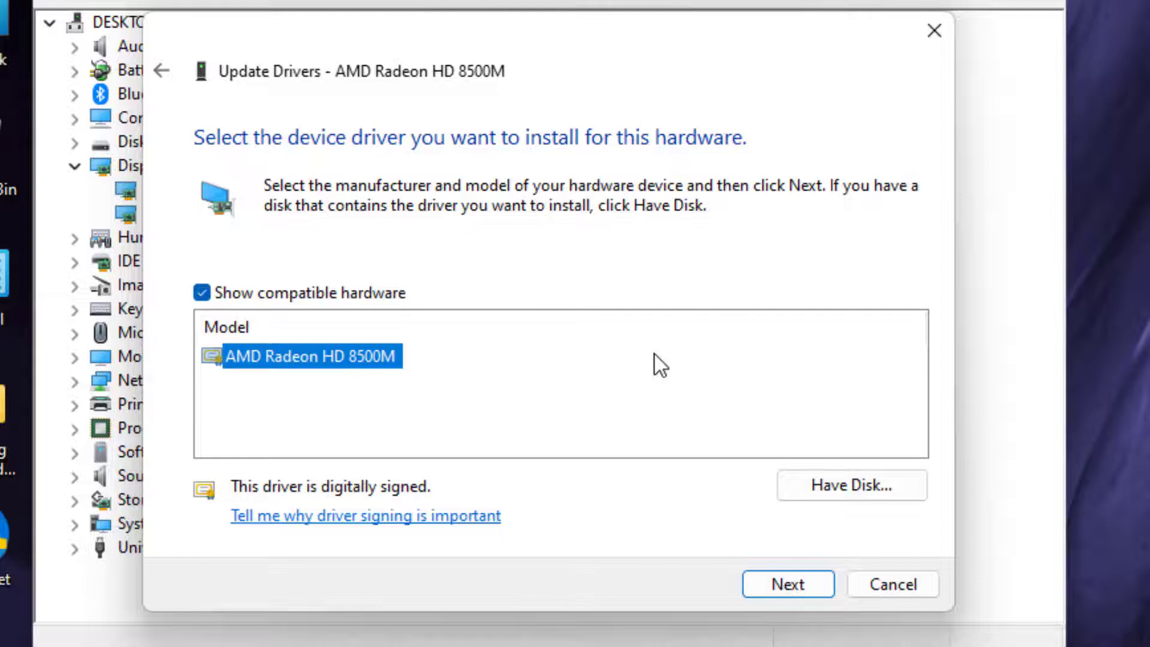
{"action": "left_click", "coordinate": [781, 582]}
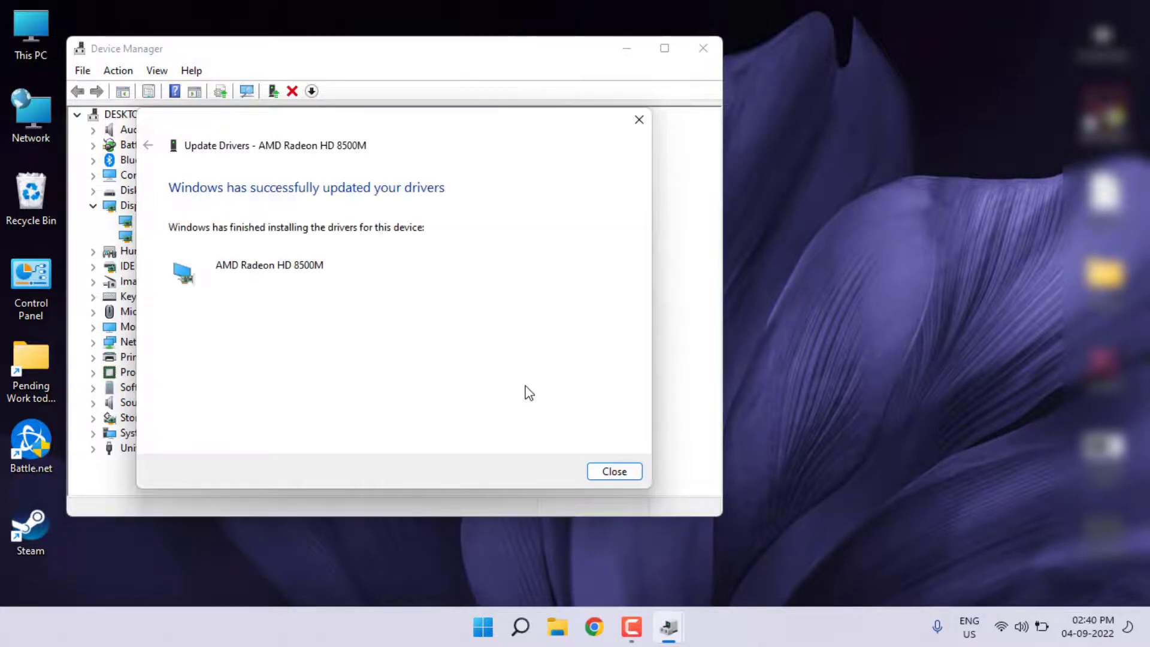
{"action": "left_click", "coordinate": [615, 472]}
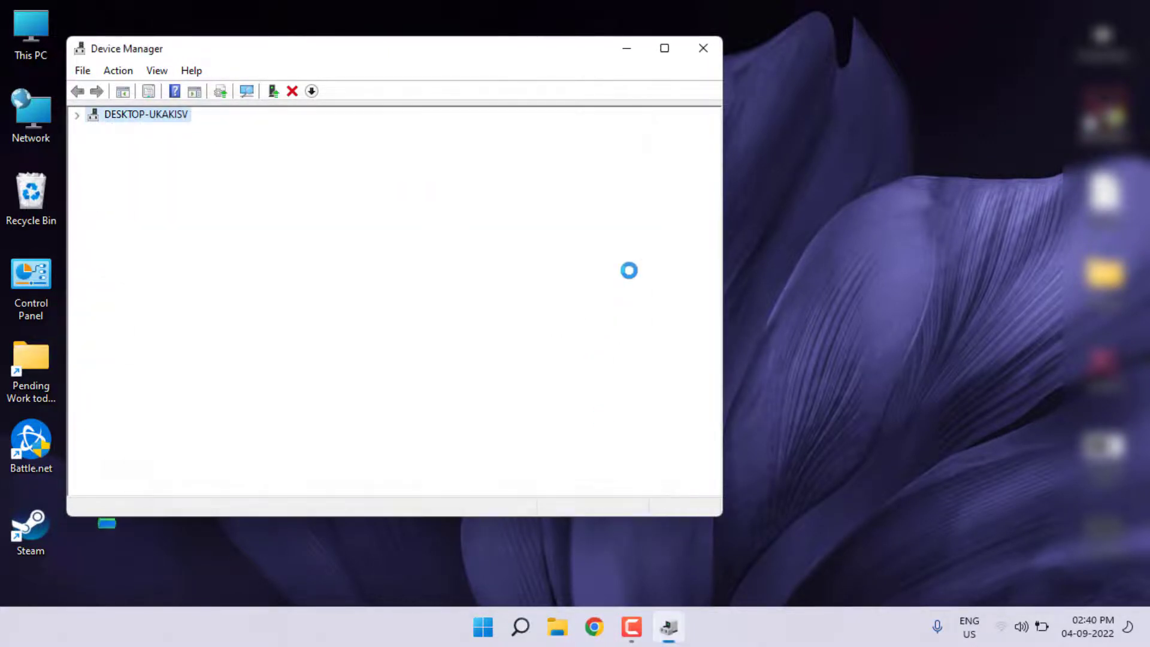
{"action": "left_click", "coordinate": [708, 53]}
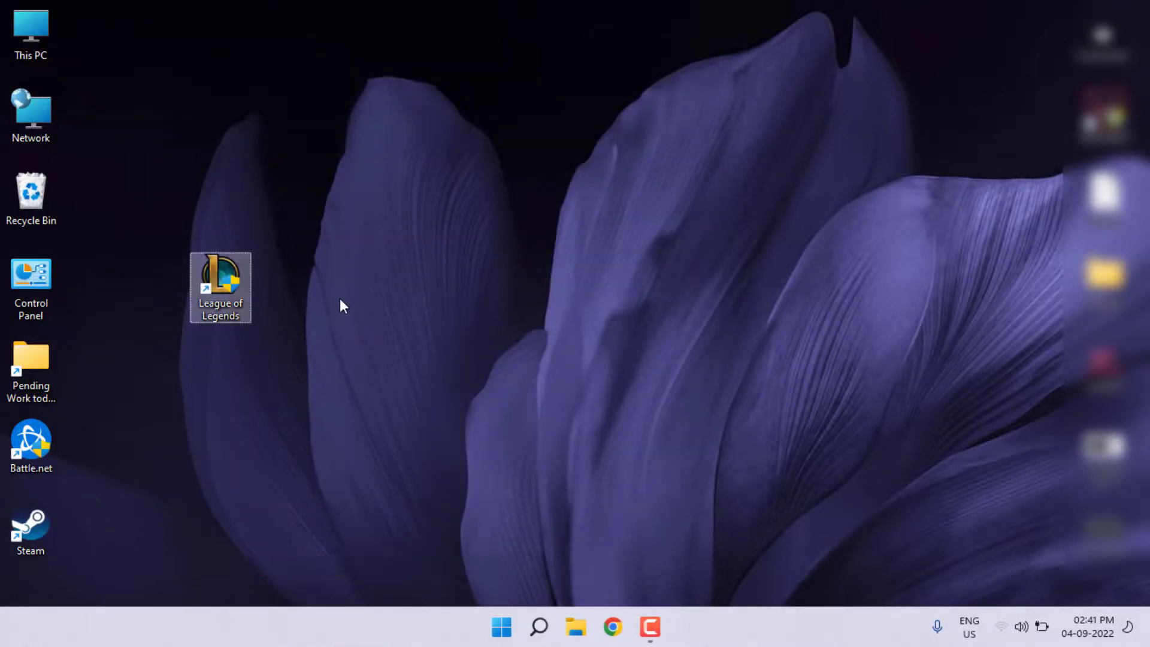
- Open System Configuration via a 'system' search, tick Hide all Microsoft services, and confirm with OK
{"action": "key", "text": "super"}
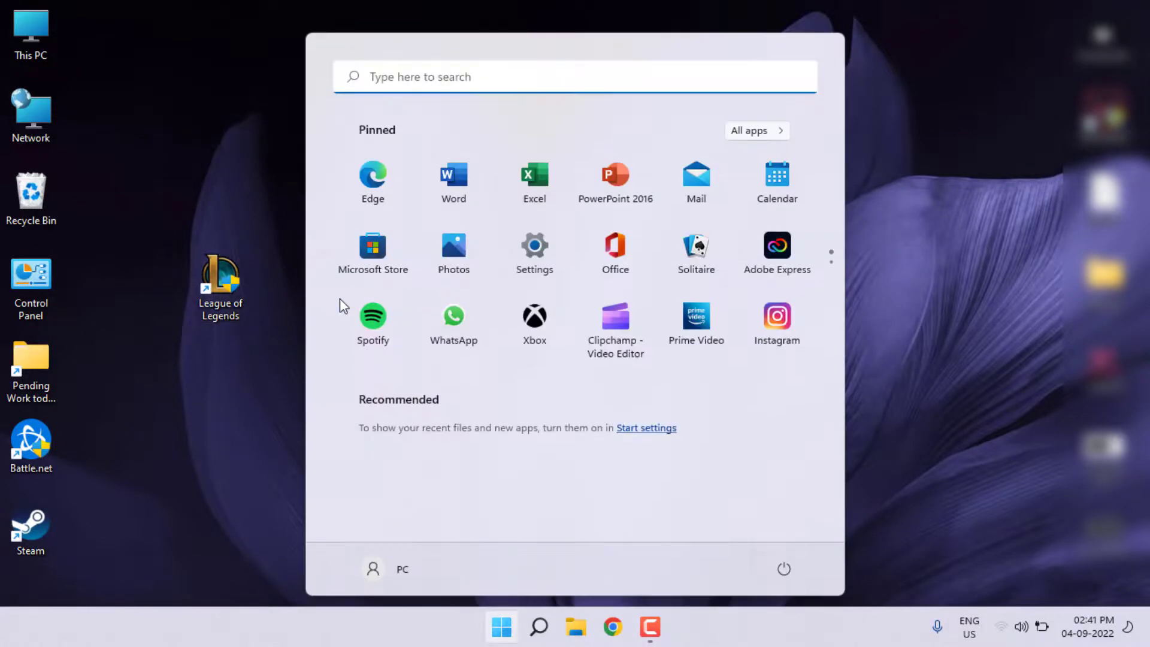
{"action": "type", "text": "system"}
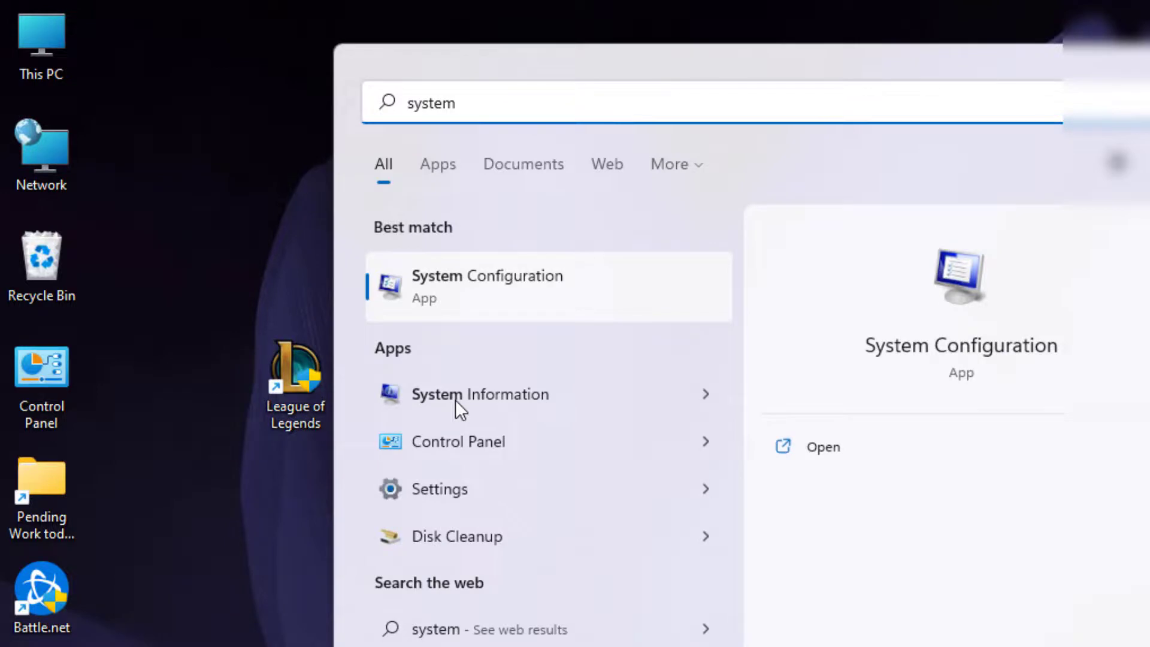
{"action": "left_click", "coordinate": [488, 286]}
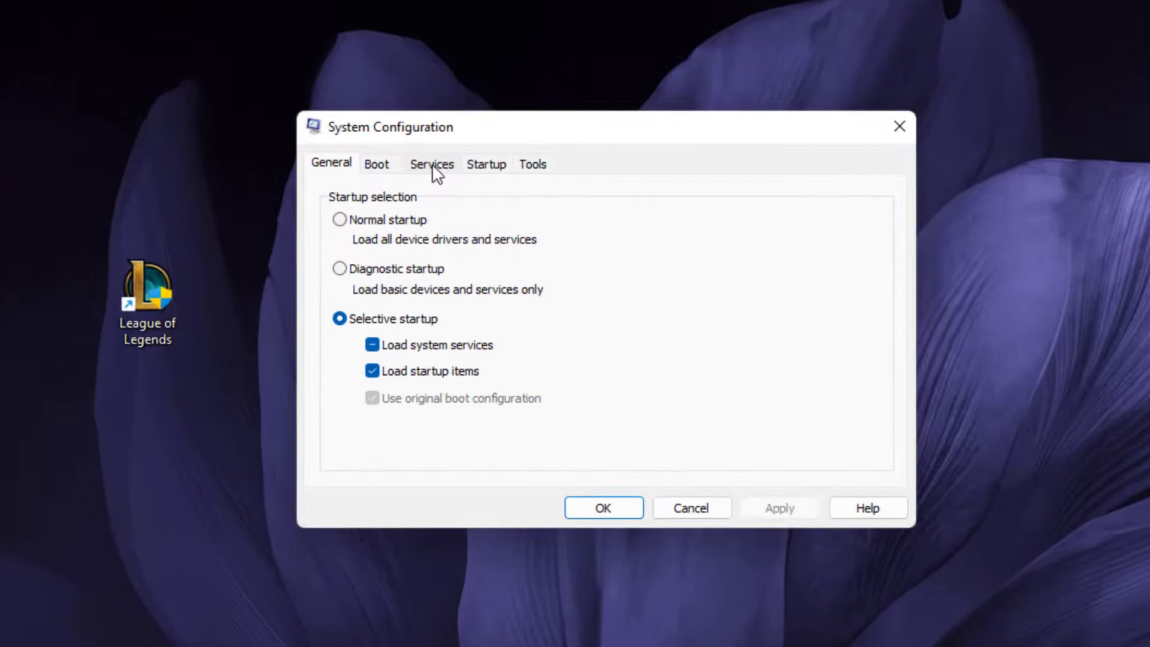
{"action": "left_click", "coordinate": [432, 164]}
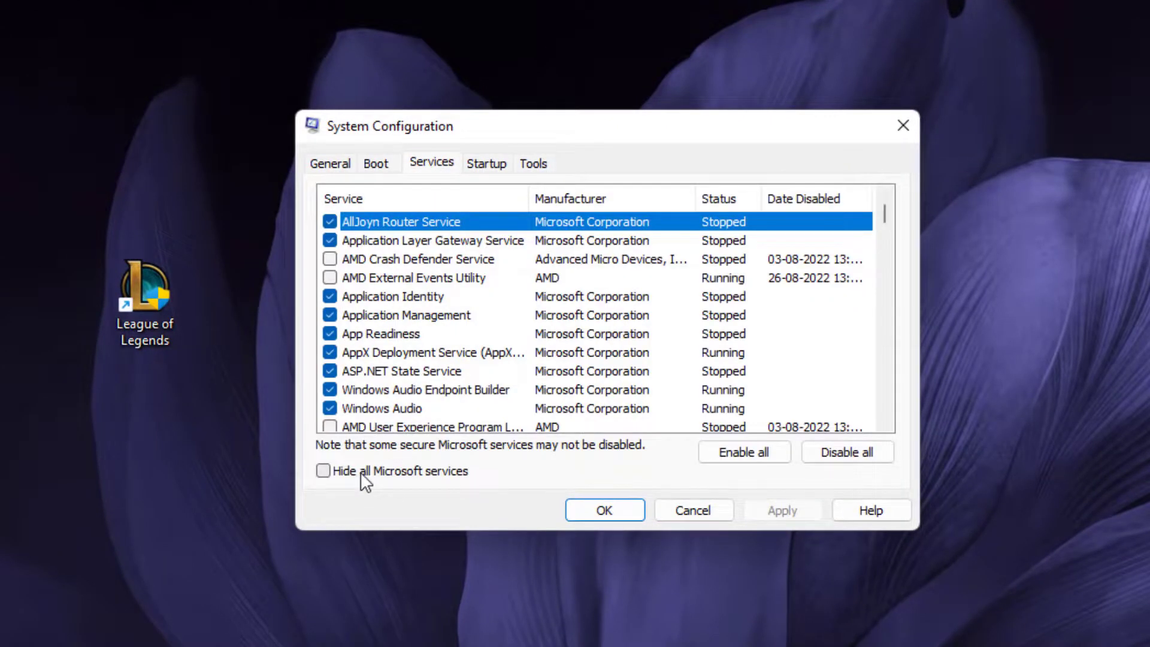
{"action": "left_click", "coordinate": [403, 472]}
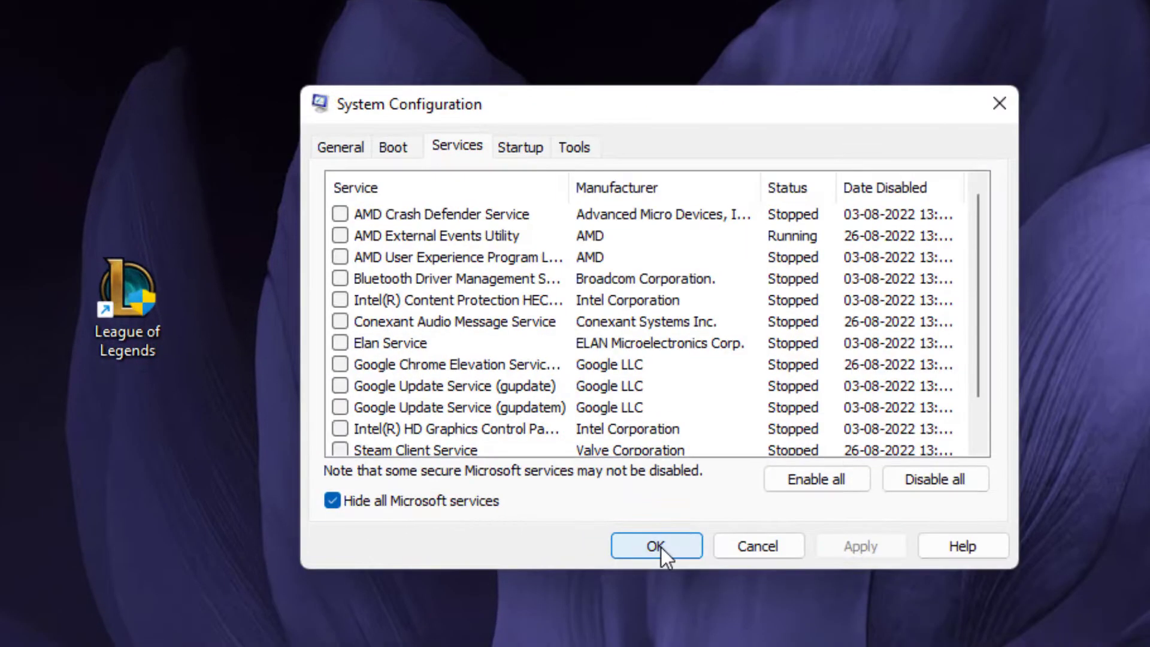
{"action": "left_click", "coordinate": [657, 546]}
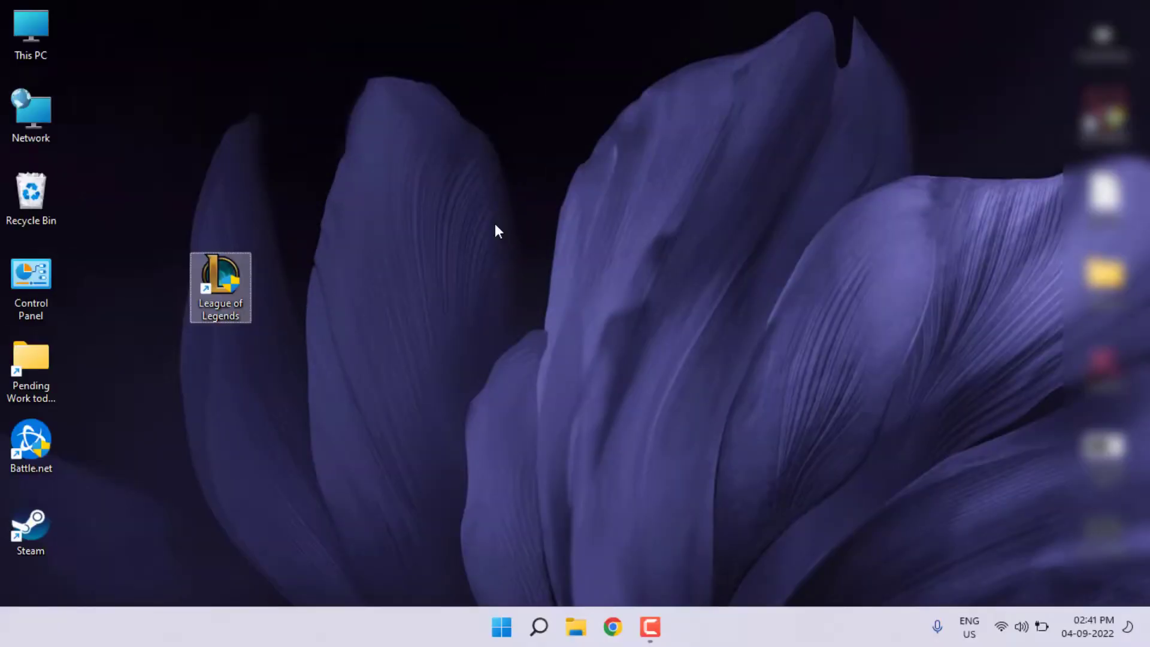